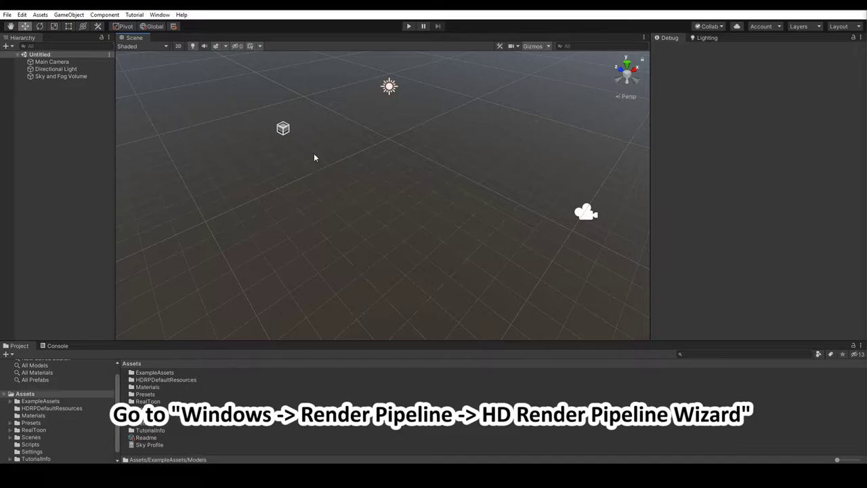
Step: Open the HD Render Pipeline Wizard from Window > Render Pipeline
click(159, 15)
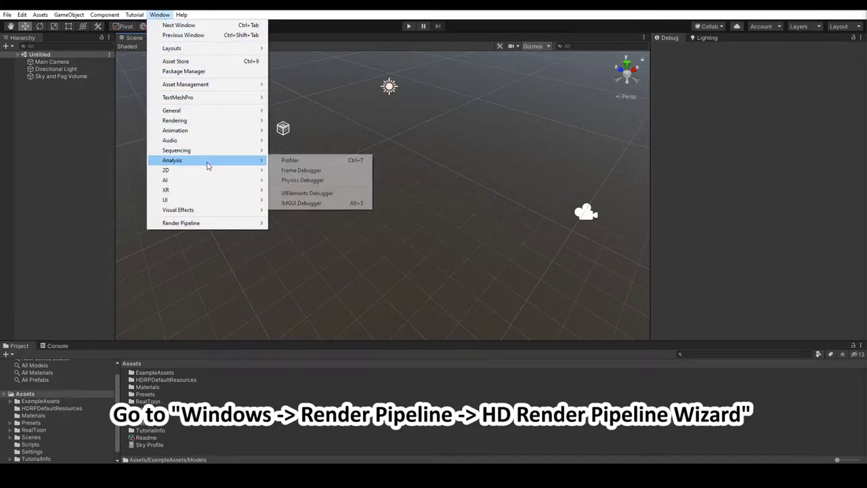
mouse_move(207, 226)
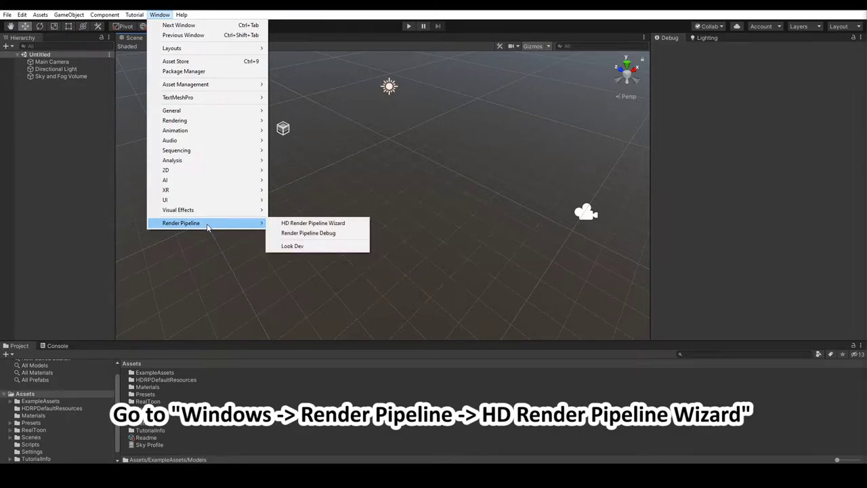
click(307, 225)
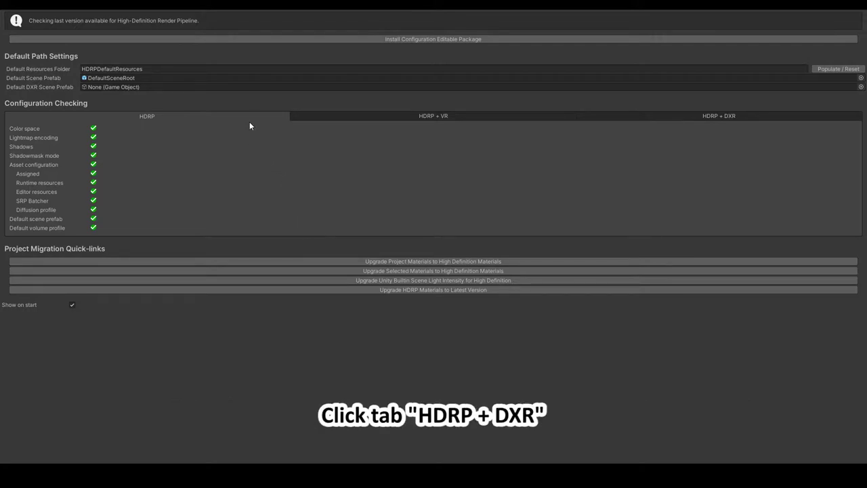
Step: On the HDRP + DXR tab, run Fix All to resolve the ray-tracing configuration issues
click(724, 117)
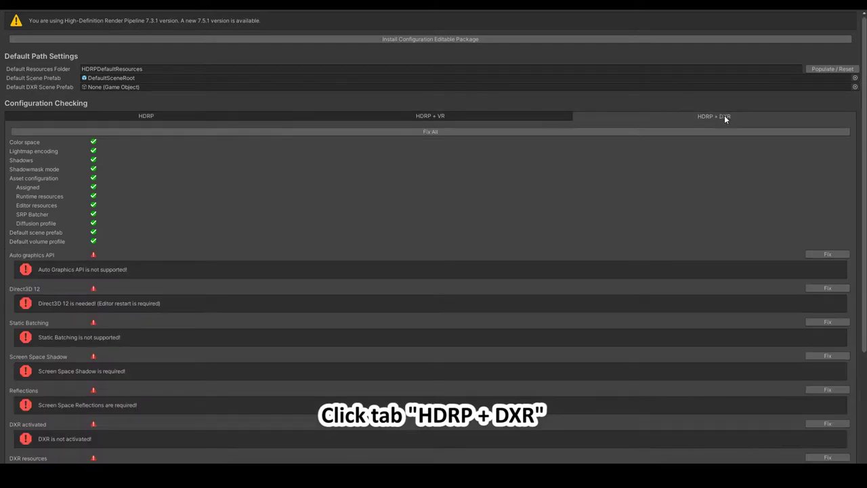
click(439, 132)
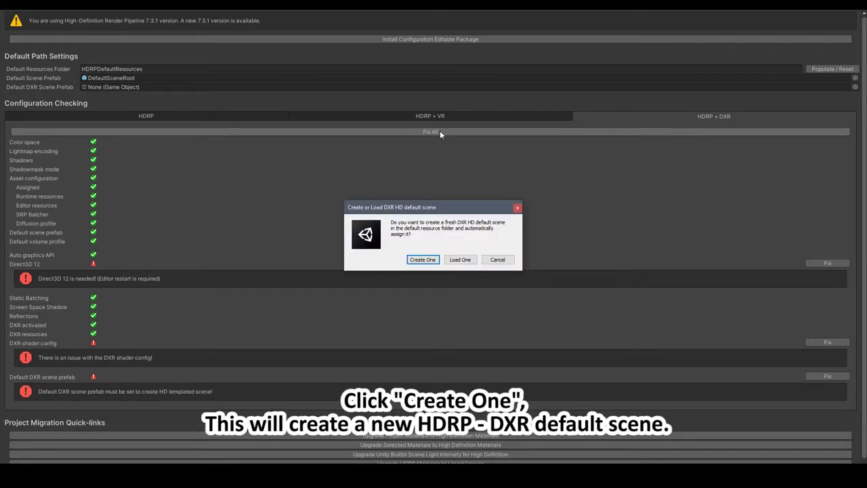
Step: Create a new DXR default scene and restart the editor under DirectX 12
click(422, 260)
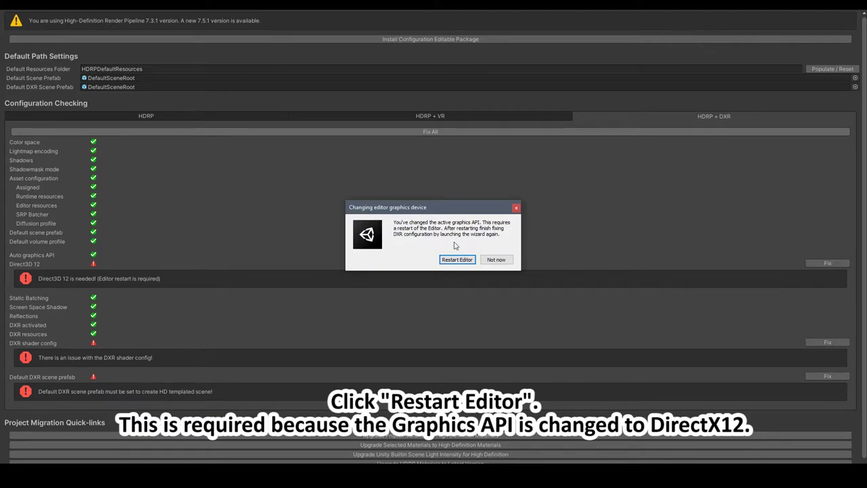
click(457, 260)
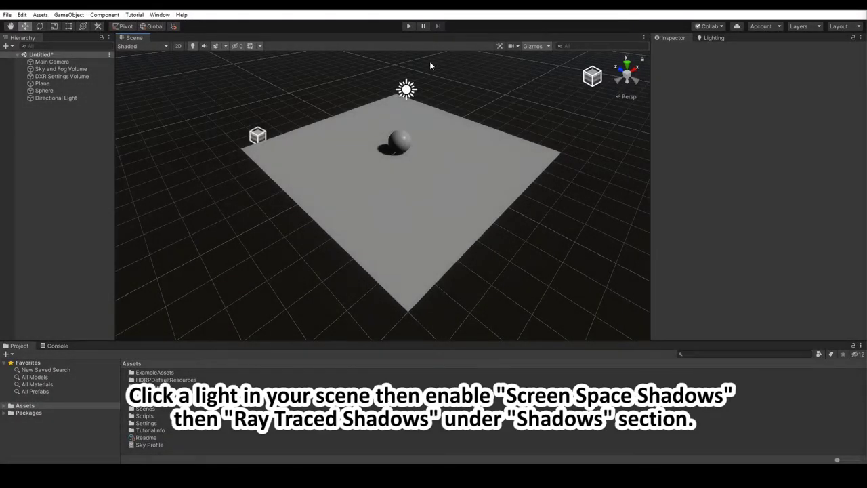
Step: Enable Screen Space Shadows and Ray Traced Shadows on the Directional Light
click(406, 89)
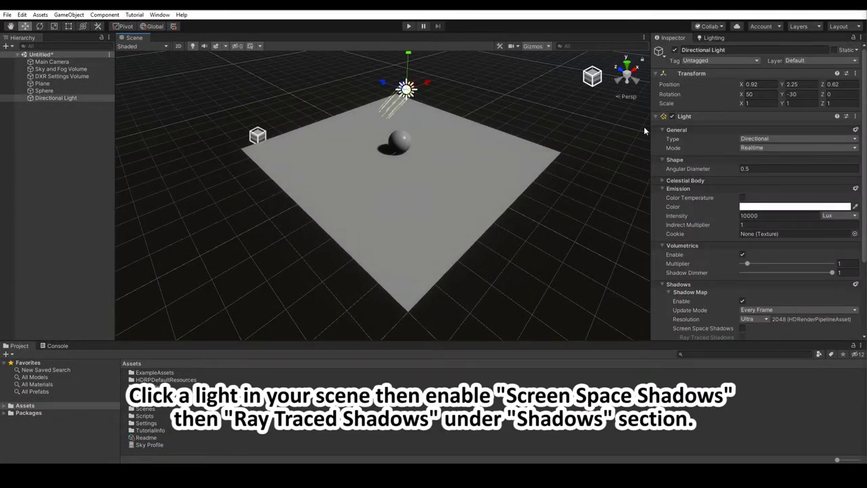
scroll(778, 151, down, 5)
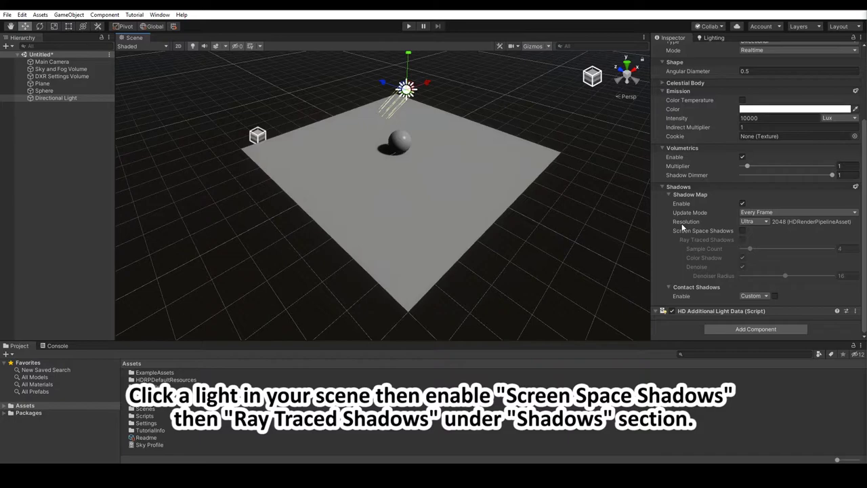
click(743, 231)
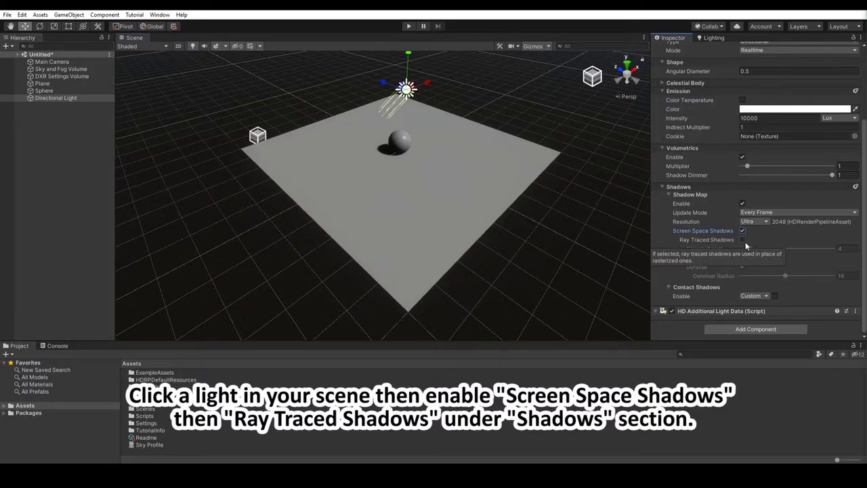
click(742, 240)
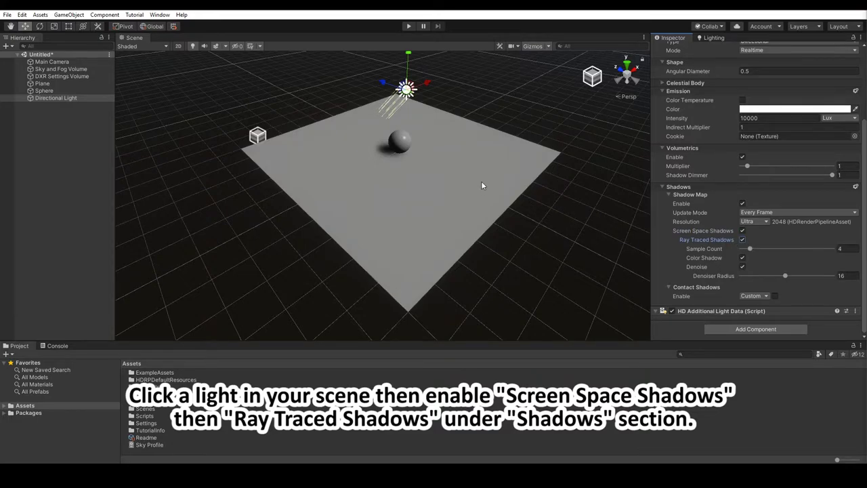
alt+right_drag(498, 186, 535, 138)
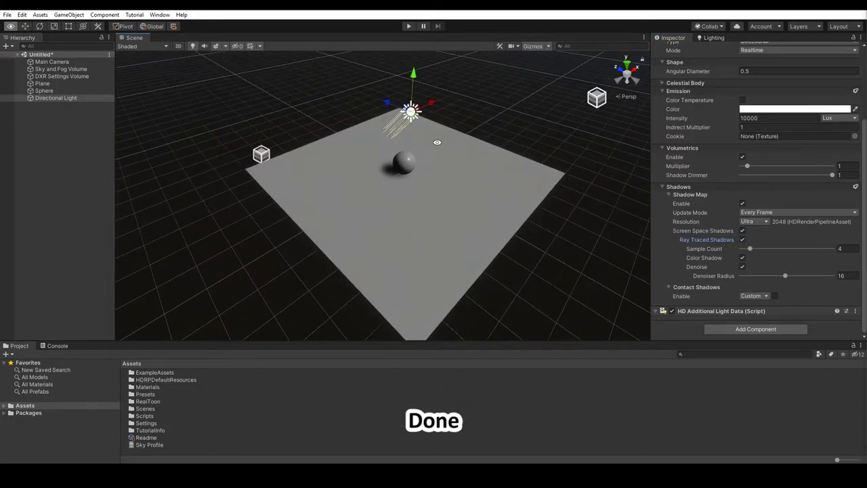
middle_drag(528, 139, 526, 152)
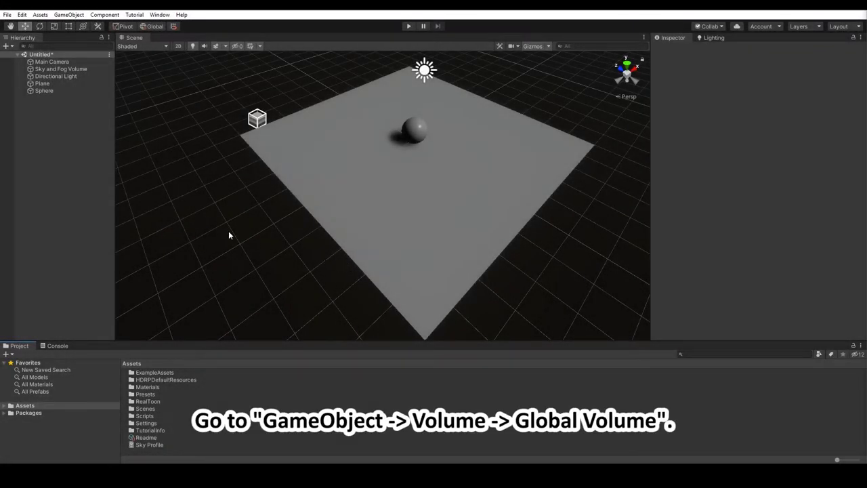
Step: Create a Global Volume renamed 'DXR' and assign it a new volume profile
click(66, 15)
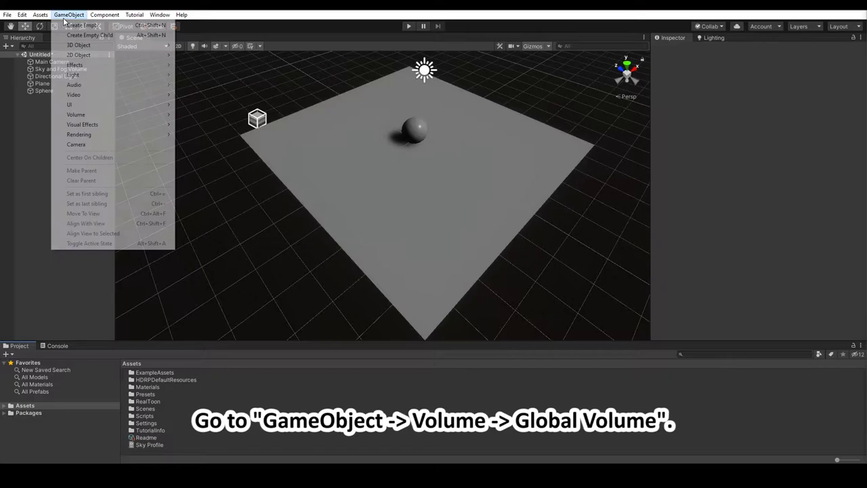
mouse_move(93, 118)
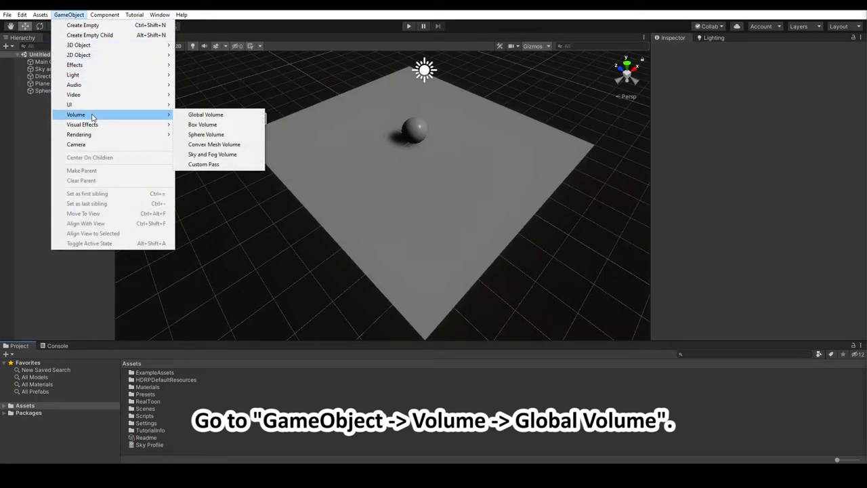
click(197, 114)
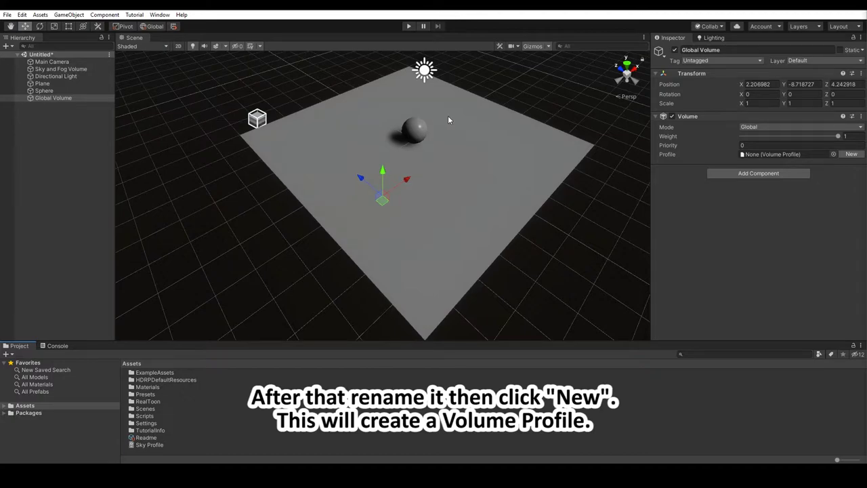
click(742, 50)
text(DXR)
key(Return)
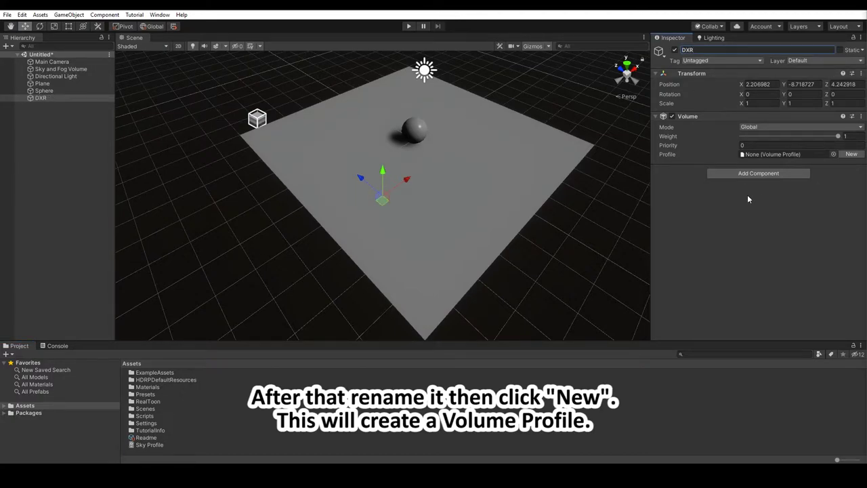
click(744, 214)
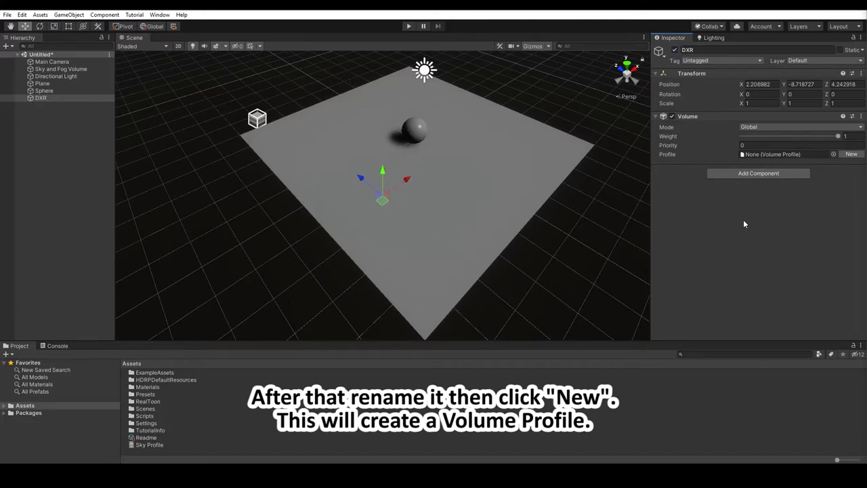
click(848, 155)
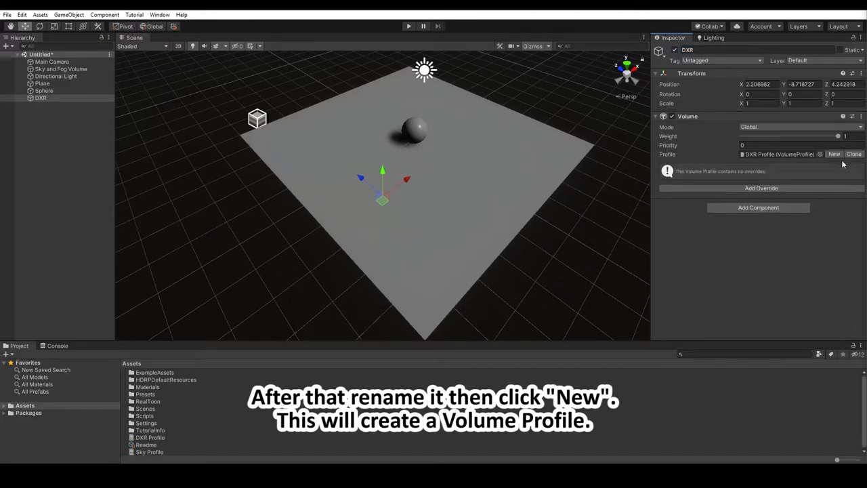
Step: Add a Ray Tracing > Global Illumination override with its Ray Tracing setting overridden and enabled
click(750, 189)
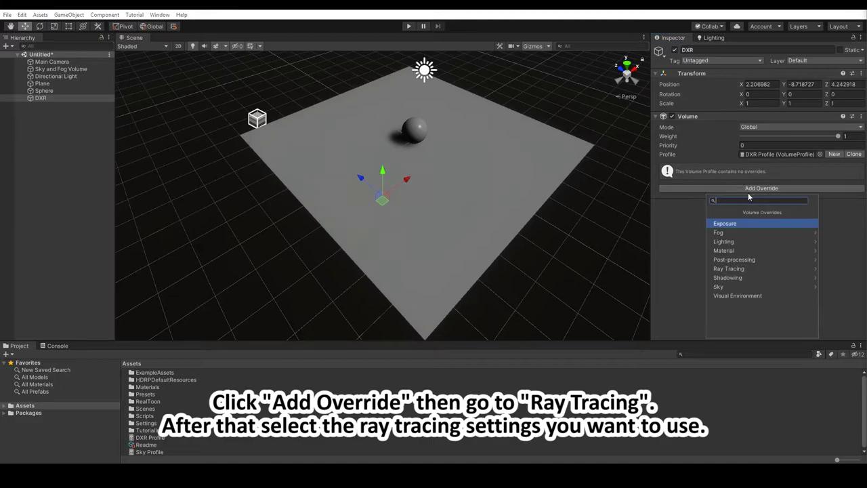
click(727, 269)
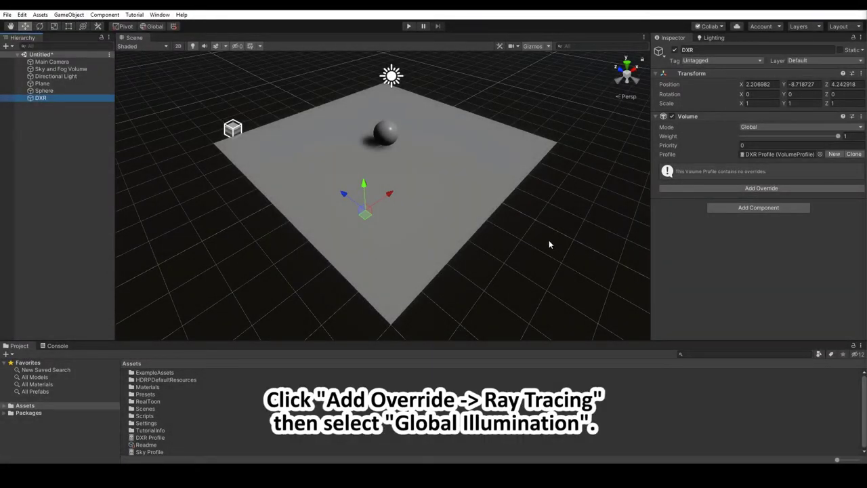
click(746, 189)
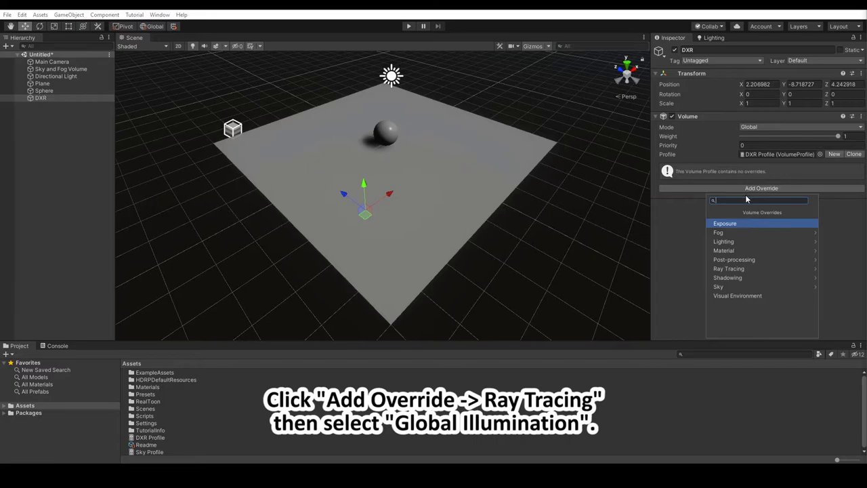
click(729, 269)
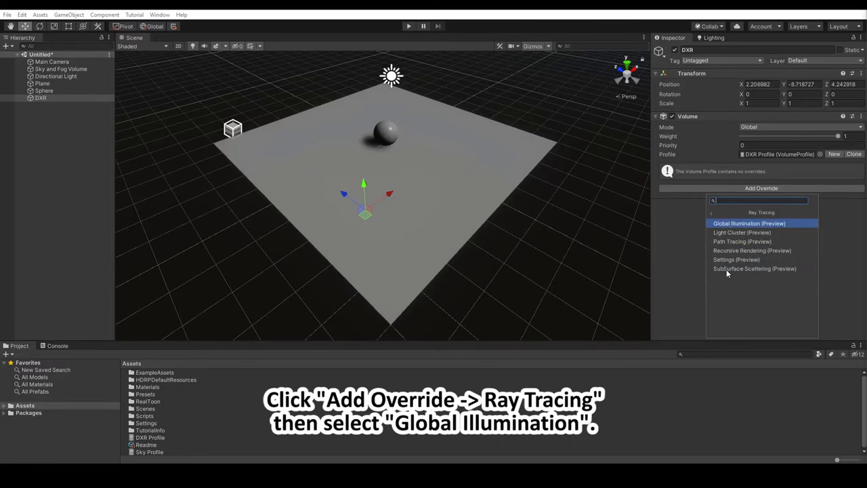
click(749, 224)
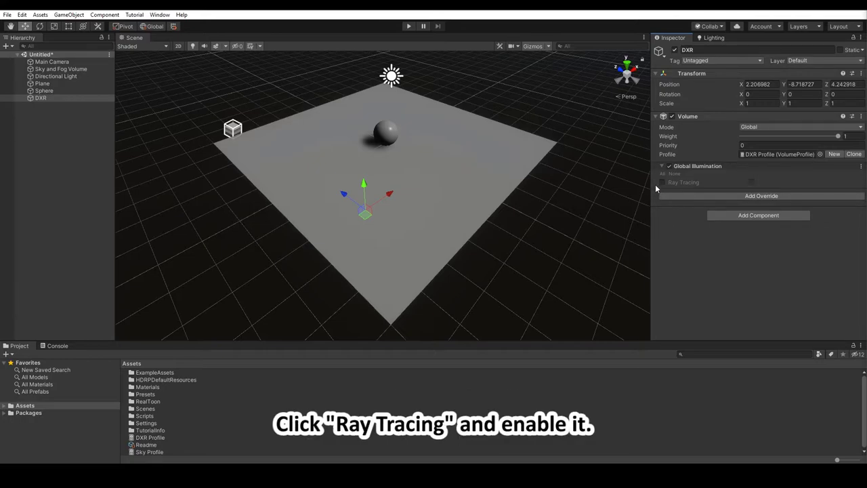
click(662, 182)
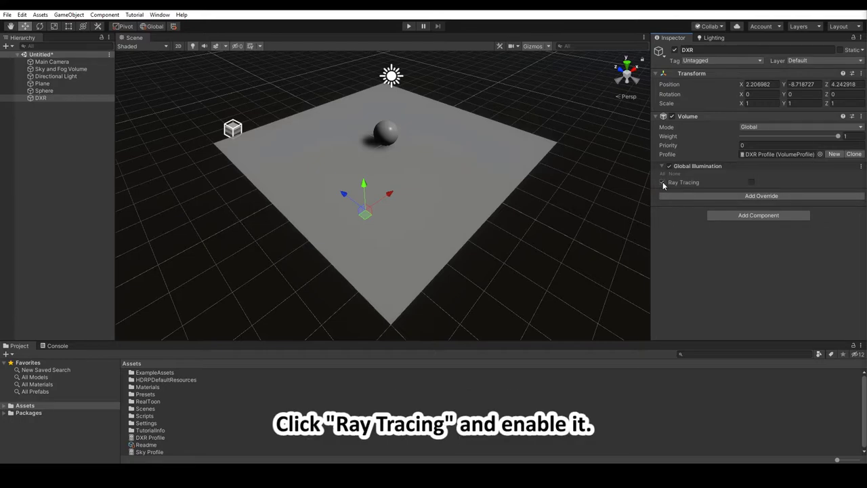
click(751, 182)
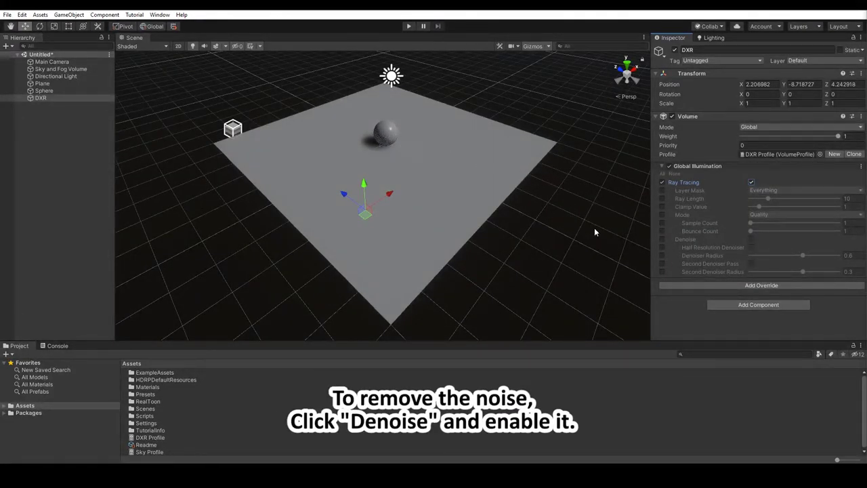
Step: Override and enable Denoise, and set the global illumination Mode to Performance
click(663, 239)
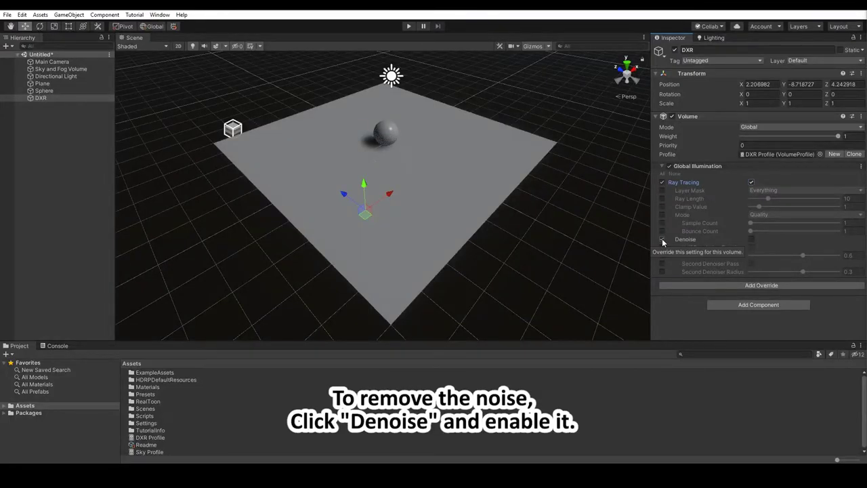
click(751, 239)
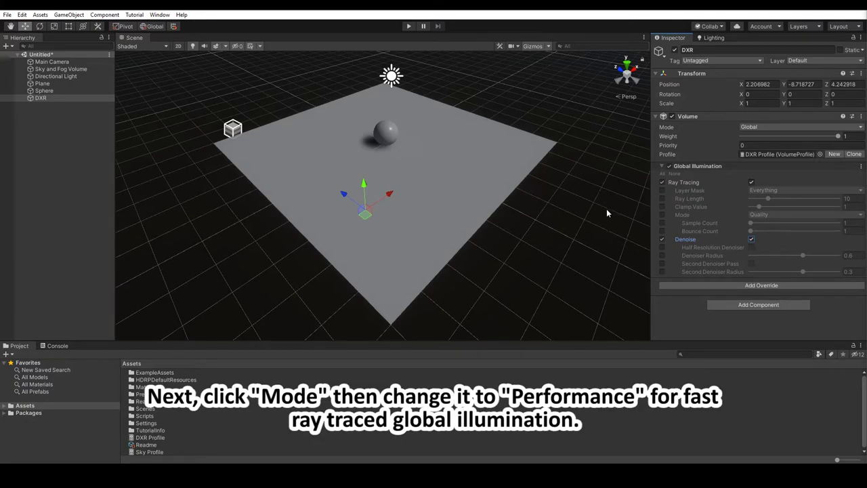
click(662, 215)
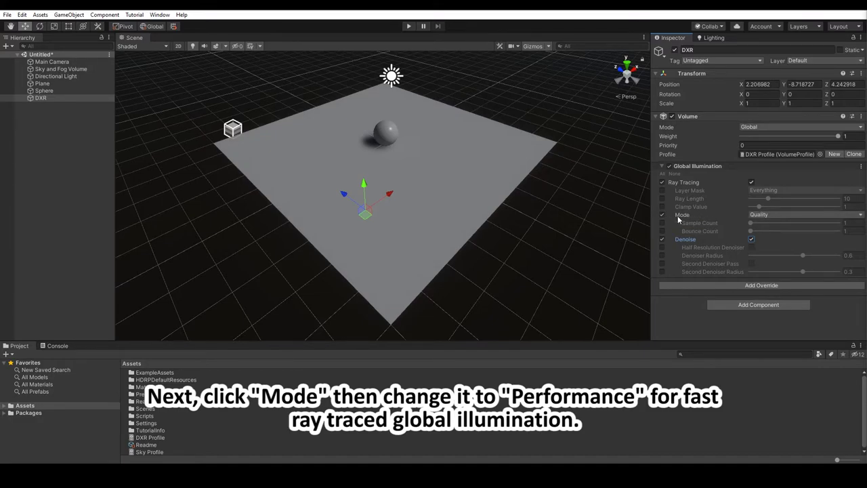
click(766, 221)
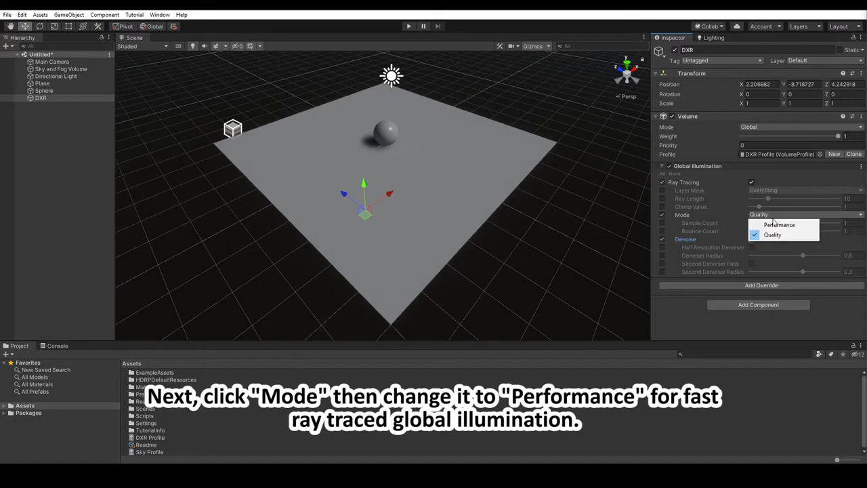
click(777, 225)
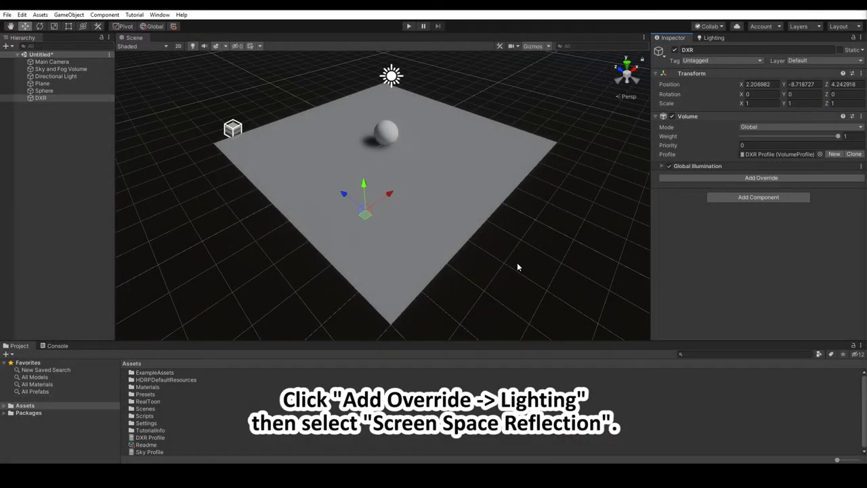
Step: Add a Lighting > Screen Space Reflection override with Enable overridden and Ray Tracing turned on
click(766, 179)
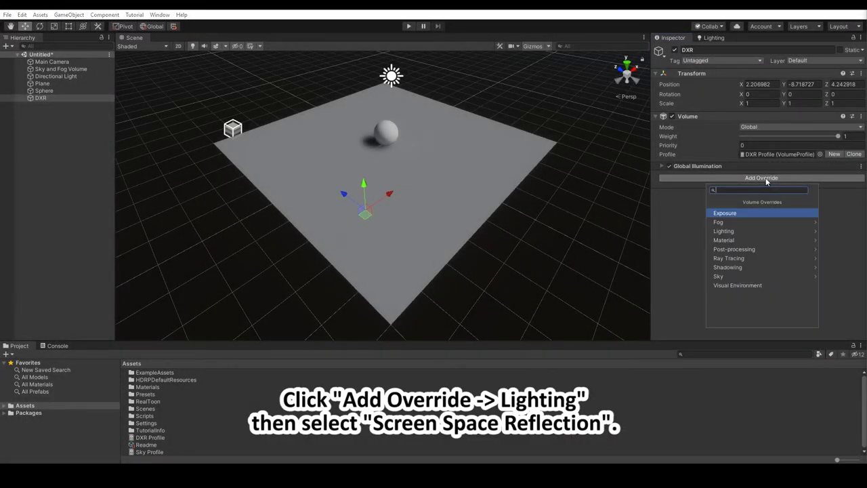
click(724, 233)
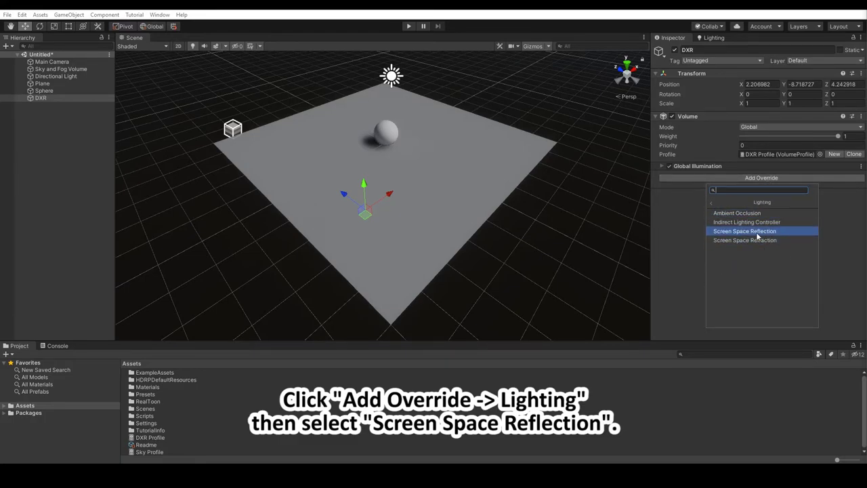
click(745, 231)
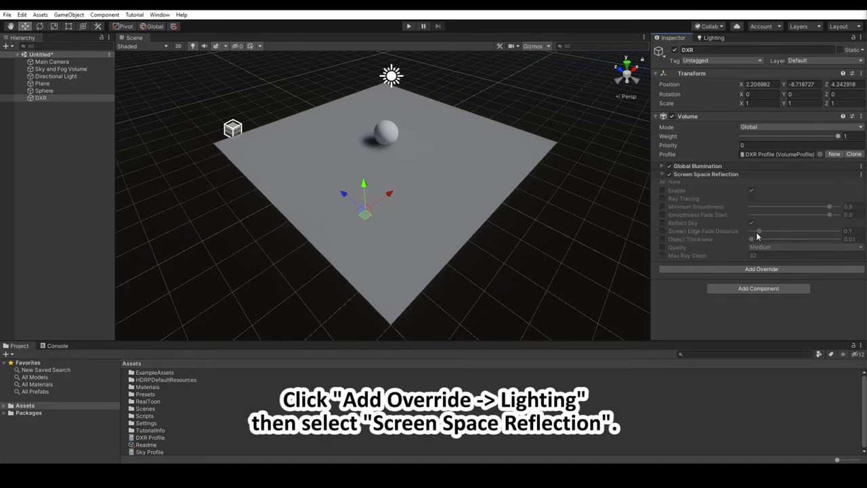
click(662, 190)
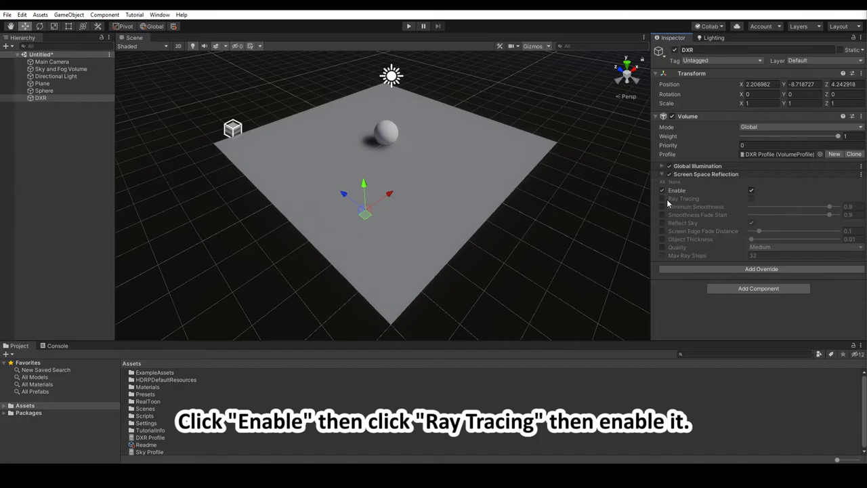
click(663, 200)
click(751, 200)
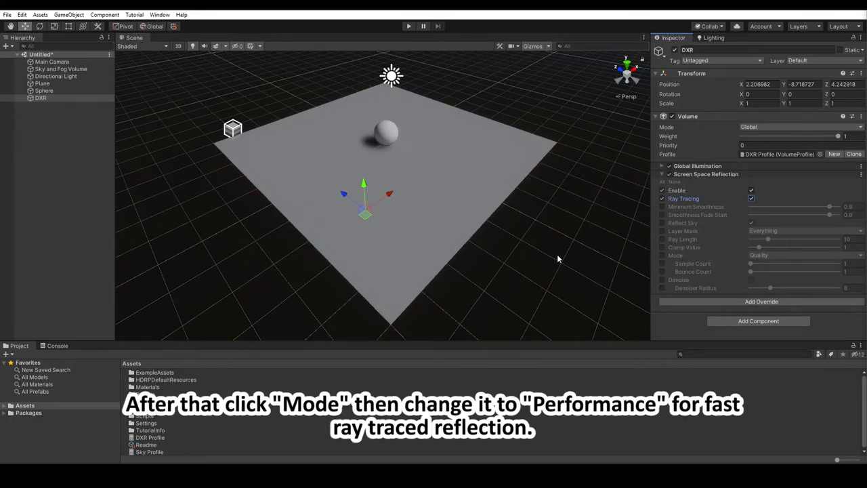
Step: Set the Screen Space Reflection Mode to Performance
click(662, 254)
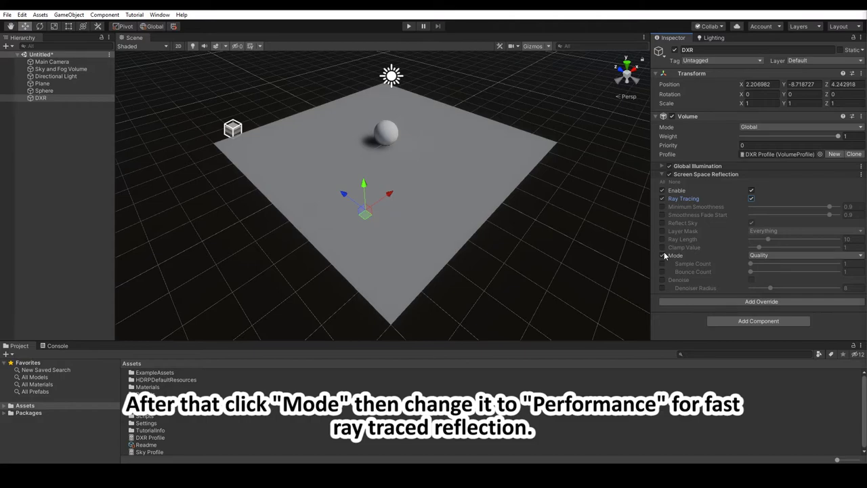
click(762, 256)
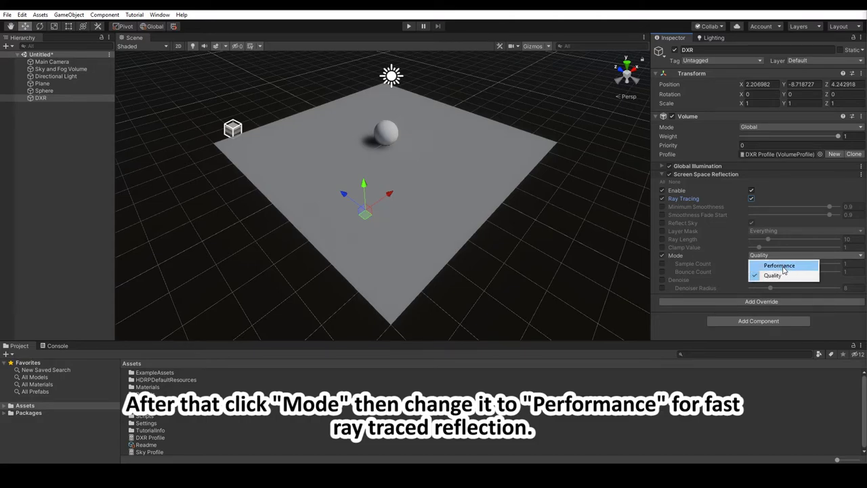
click(782, 265)
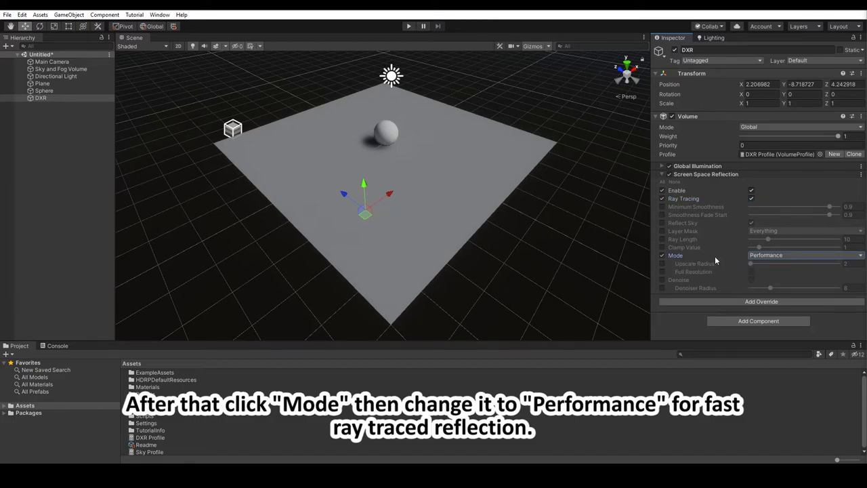
click(386, 139)
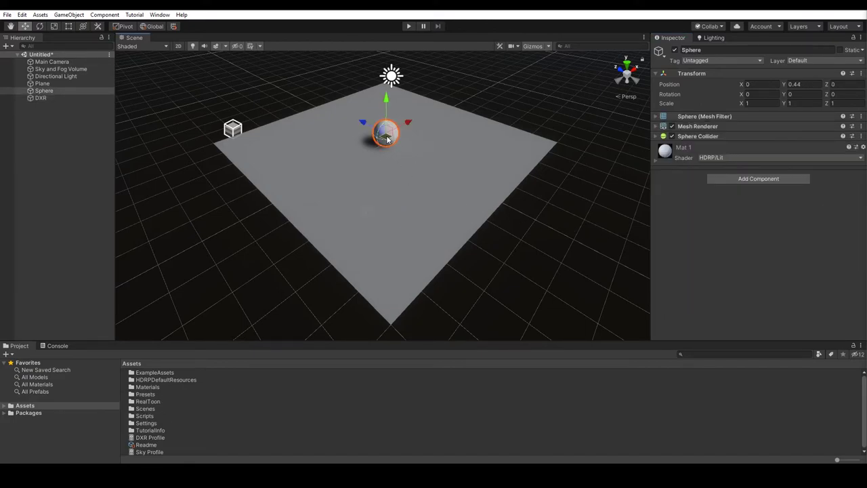
Step: Set Mat 1's Metallic to 1 and move the sphere to X -0.84, Z 1.14
click(723, 147)
drag(743, 284, 831, 285)
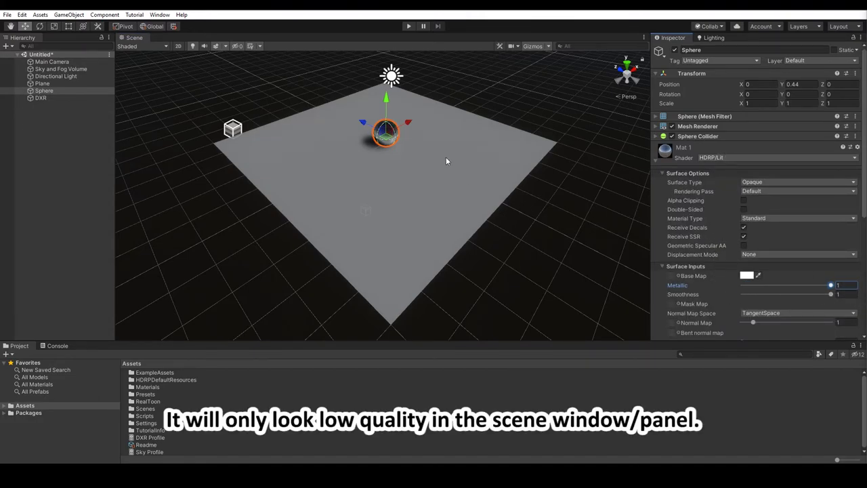
scroll(434, 131, up, 3)
middle_drag(434, 131, 421, 250)
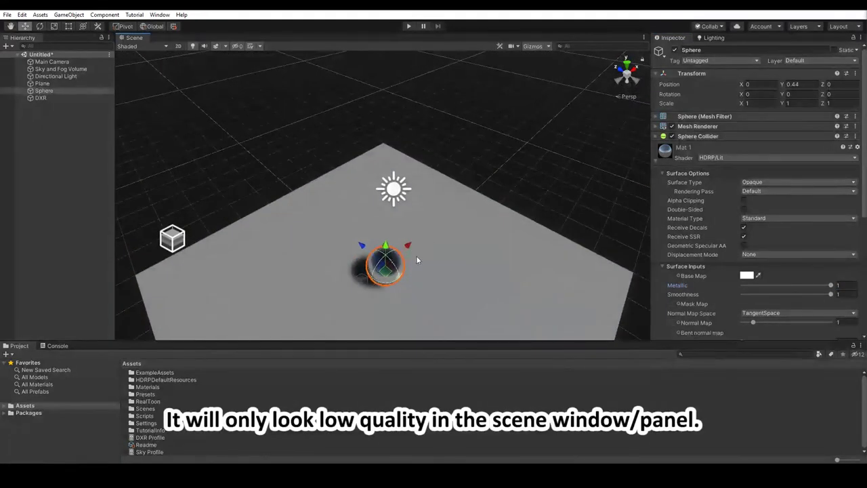
drag(385, 271, 345, 266)
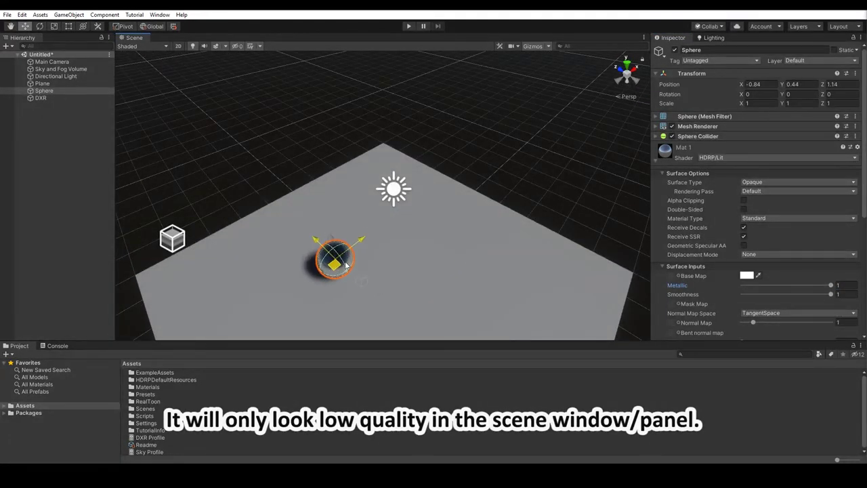
click(548, 153)
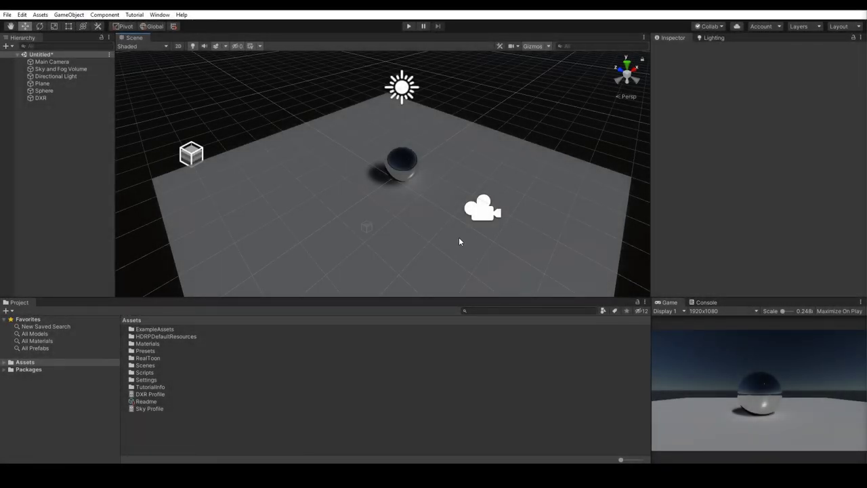
Step: Close the Game view tab
mouse_move(460, 237)
alt+mouse_down()
mouse_move(427, 236)
mouse_move(394, 185)
mouse_move(523, 162)
mouse_move(477, 138)
alt+mouse_up()
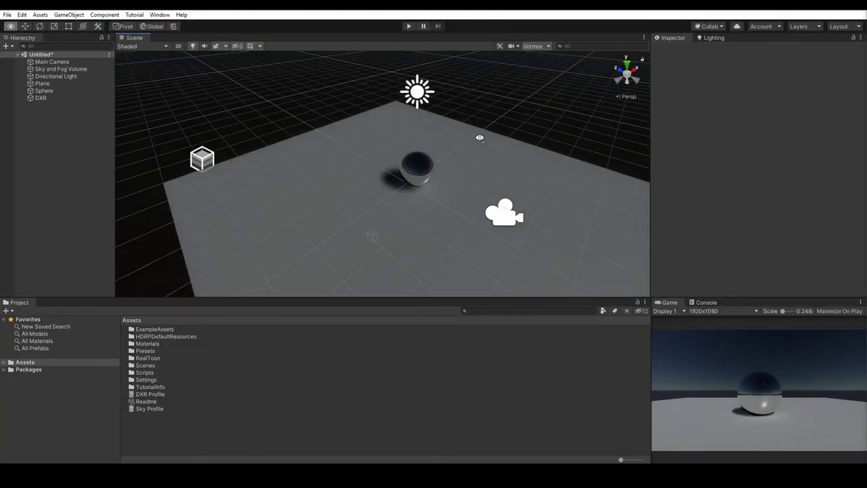
alt+drag(477, 138, 476, 137)
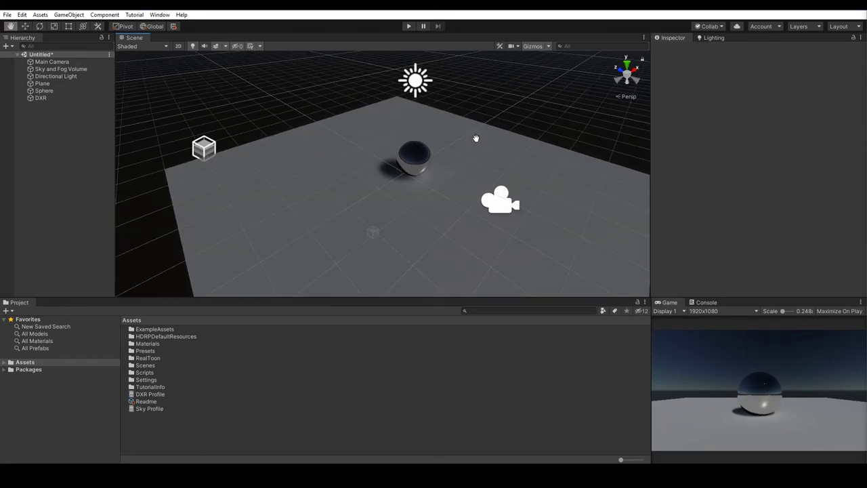
right_click(671, 308)
click(708, 344)
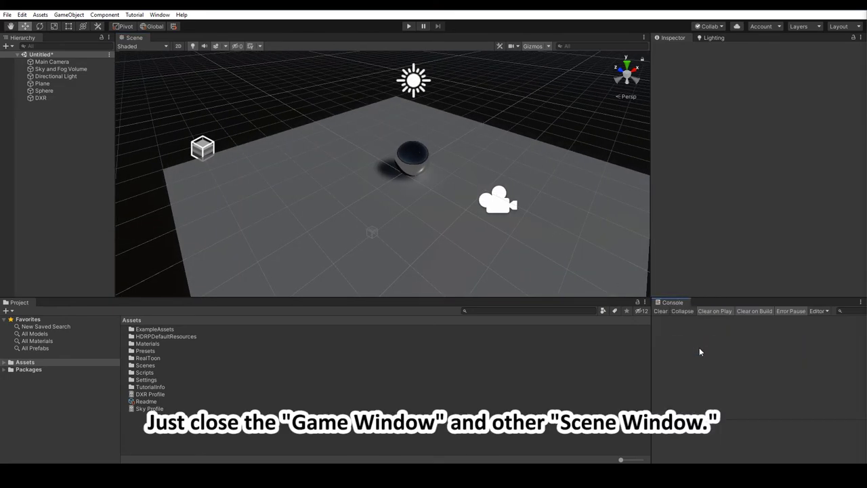
Step: Drag the sphere near the plane's centre, to X -0.05, Z -0.38
alt+drag(494, 195, 470, 151)
scroll(439, 178, down, 5)
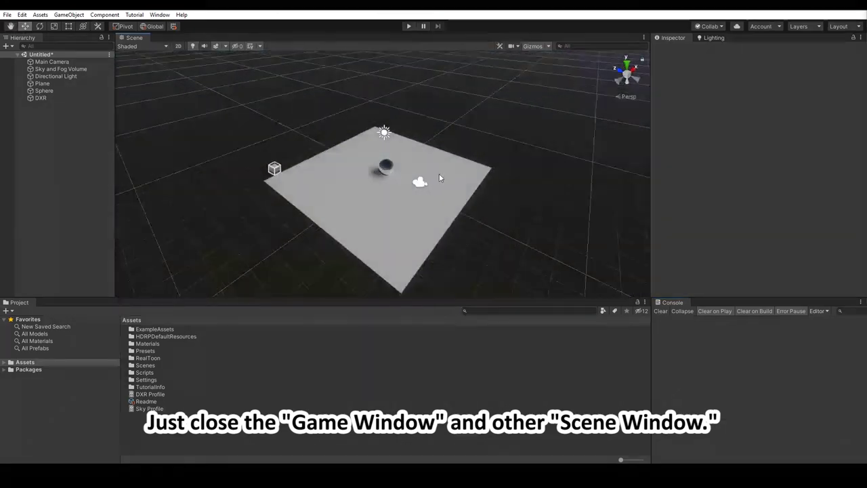
scroll(414, 174, up, 5)
mouse_move(414, 173)
alt+mouse_down()
mouse_move(559, 177)
mouse_move(430, 179)
alt+mouse_up()
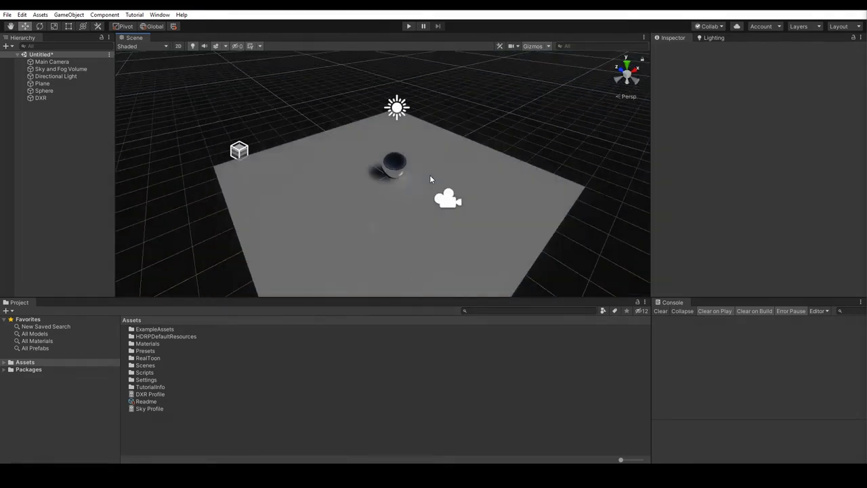
click(396, 171)
mouse_move(394, 174)
mouse_down()
mouse_move(459, 218)
mouse_move(463, 210)
mouse_up()
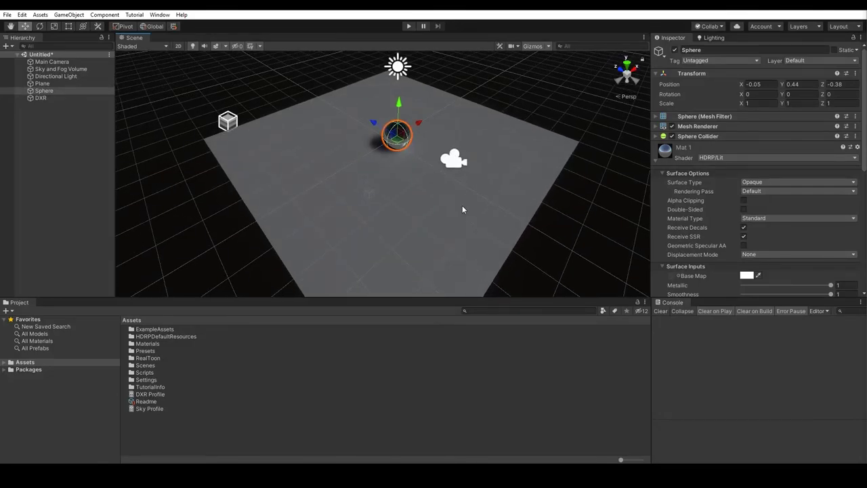